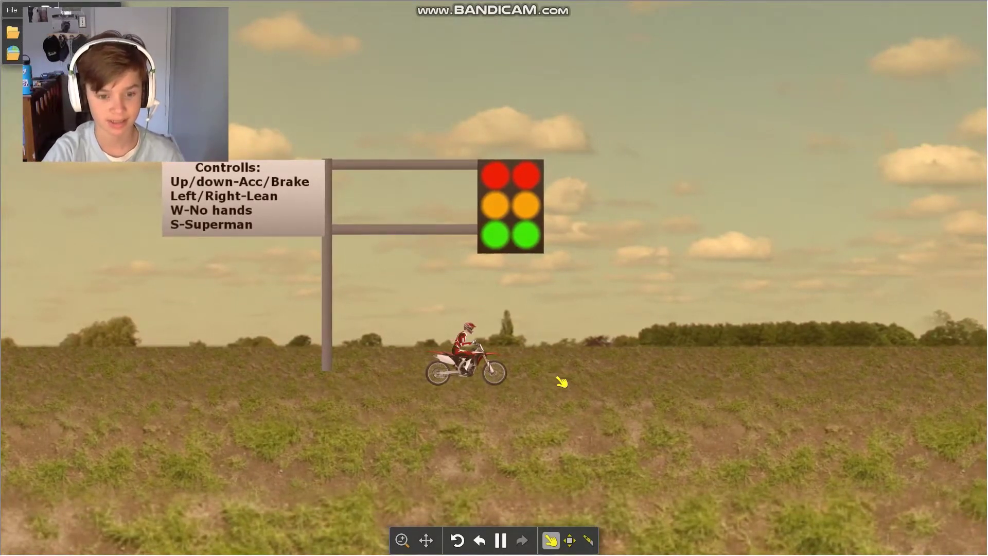
# Step: Ride the motorbike, restart the course, jump the hill, and drag the rider skyward
pyautogui.press('Up')
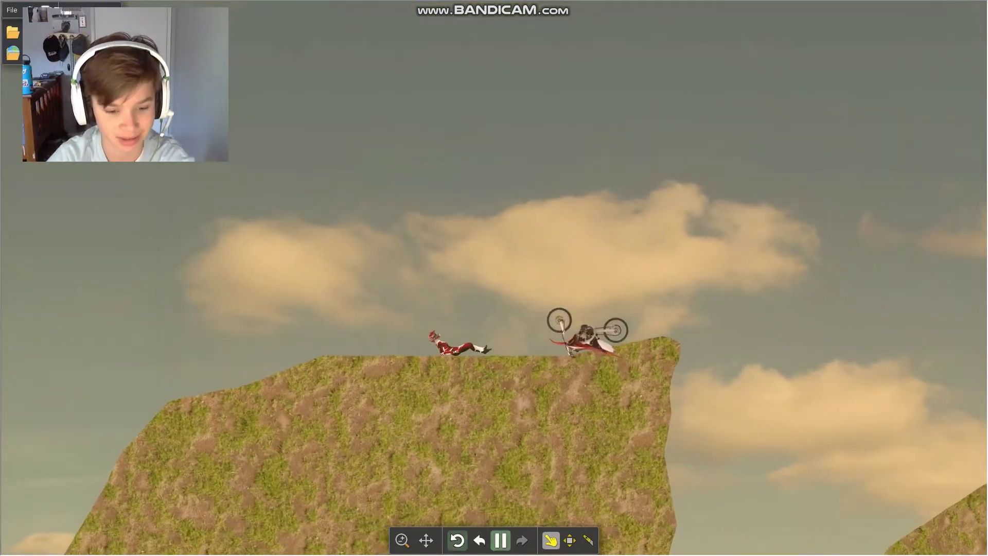
pyautogui.click(479, 540)
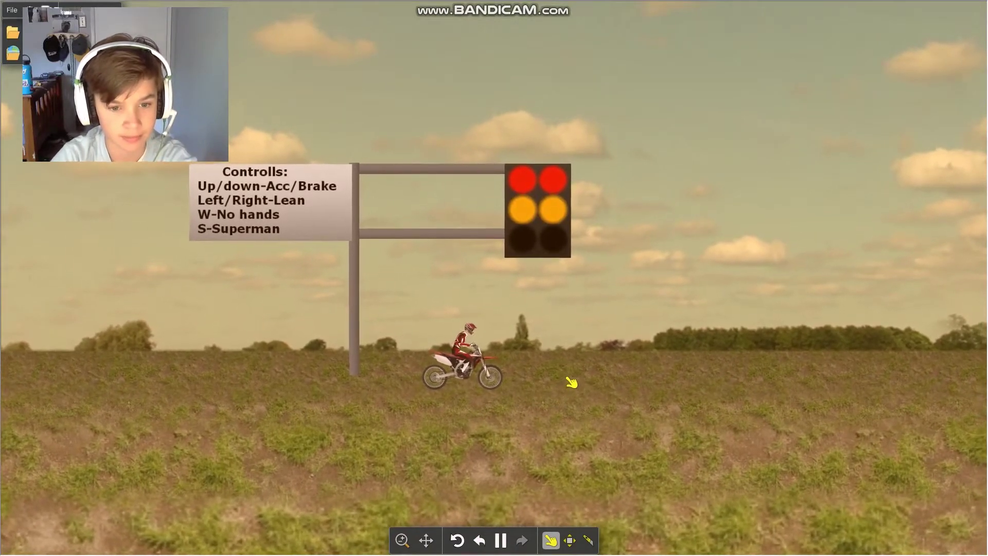
pyautogui.press('Up')
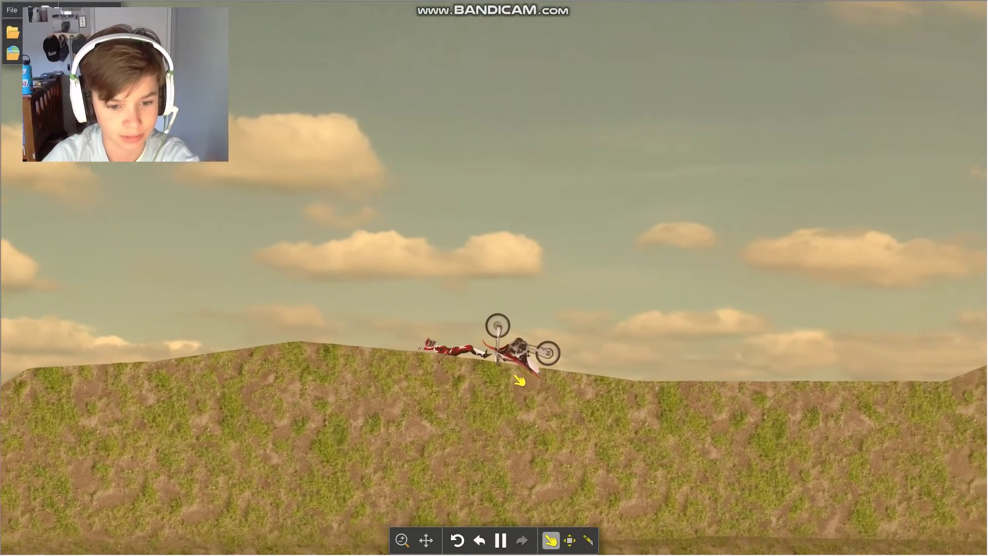
pyautogui.moveTo(436, 348)
pyautogui.mouseDown()
pyautogui.moveTo(486, 349)
pyautogui.moveTo(457, 399)
pyautogui.moveTo(472, 512)
pyautogui.moveTo(503, 415)
pyautogui.moveTo(581, 325)
pyautogui.moveTo(430, 399)
pyautogui.moveTo(453, 291)
pyautogui.moveTo(396, 429)
pyautogui.moveTo(580, 292)
pyautogui.moveTo(387, 375)
pyautogui.mouseUp()
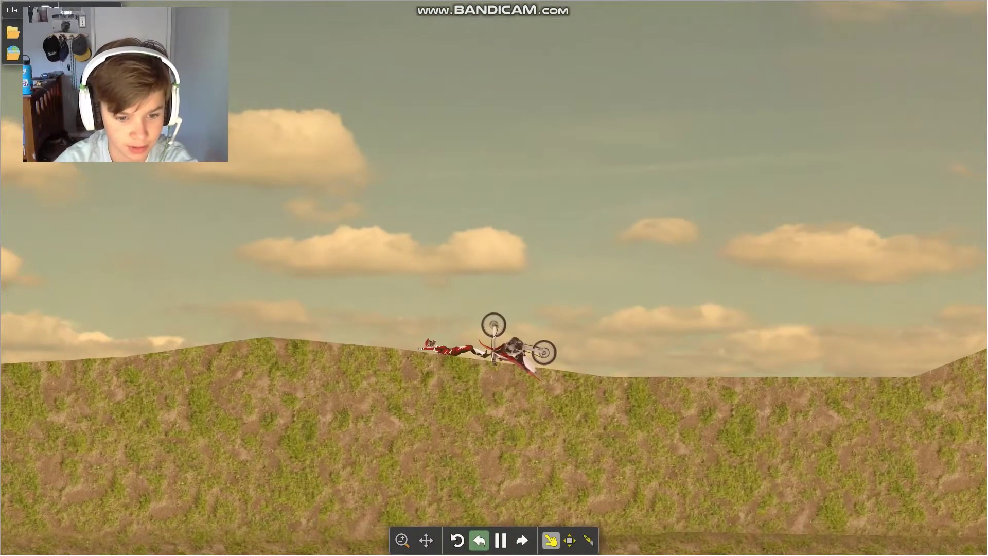
# Step: Reset the bike, launch it off the grassy hill, then open the online scene collection
pyautogui.click(479, 540)
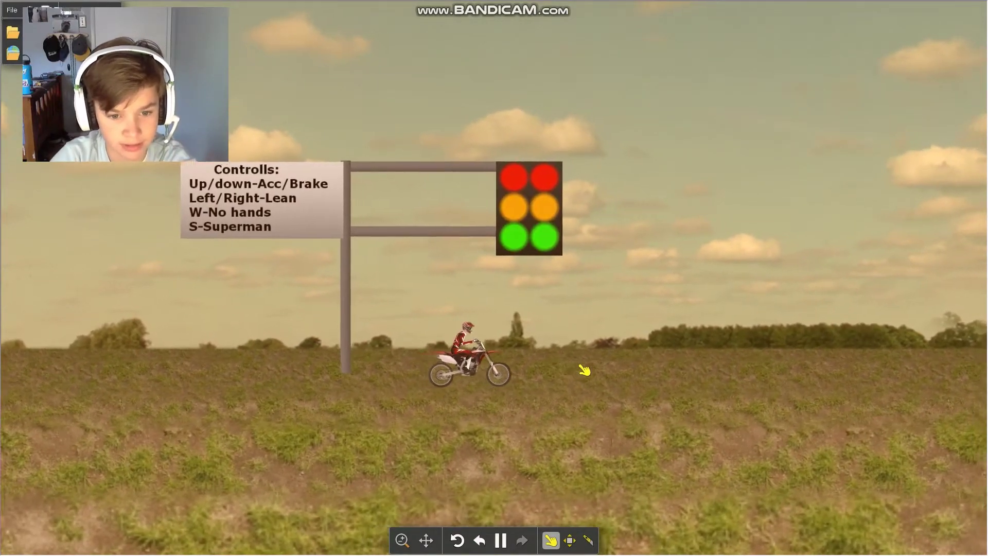
pyautogui.press('Up')
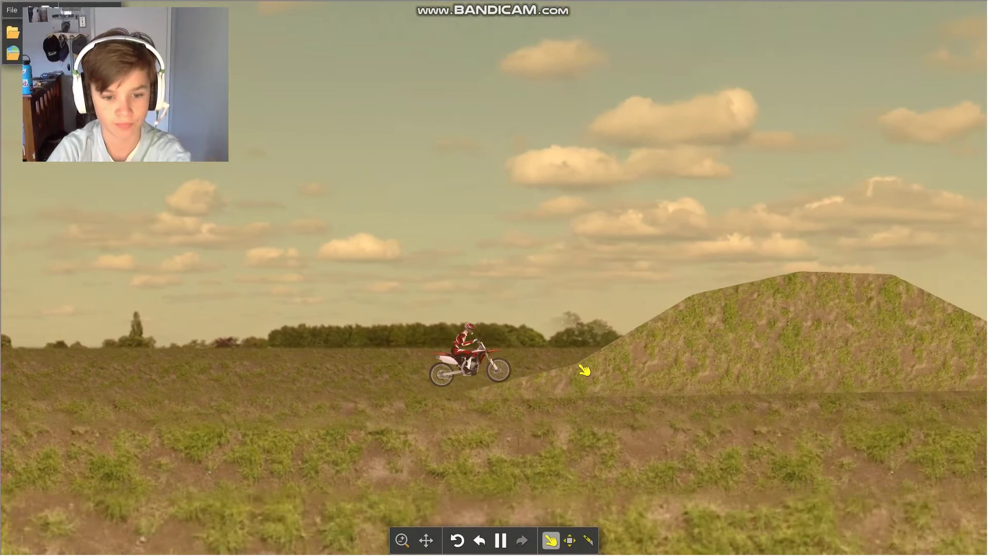
pyautogui.press('Up')
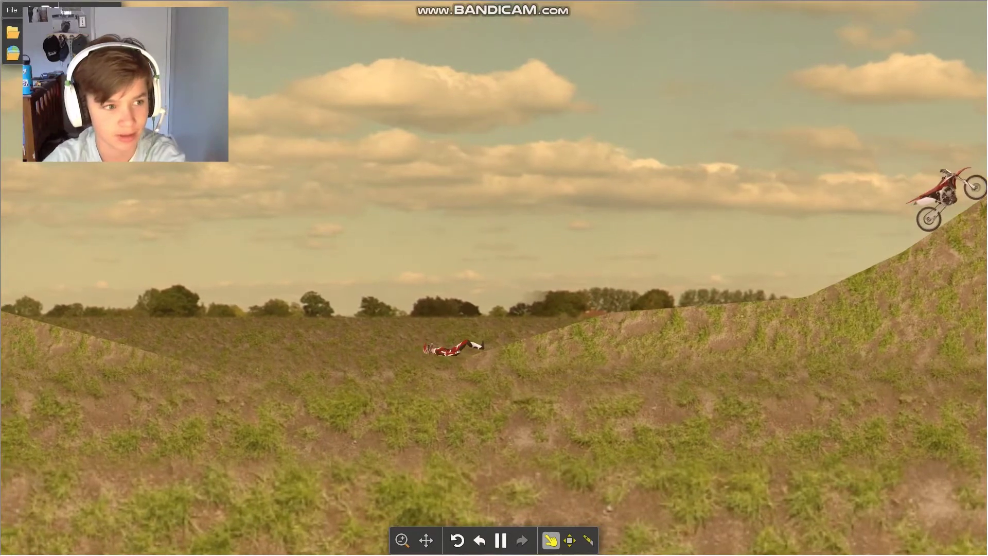
pyautogui.click(12, 53)
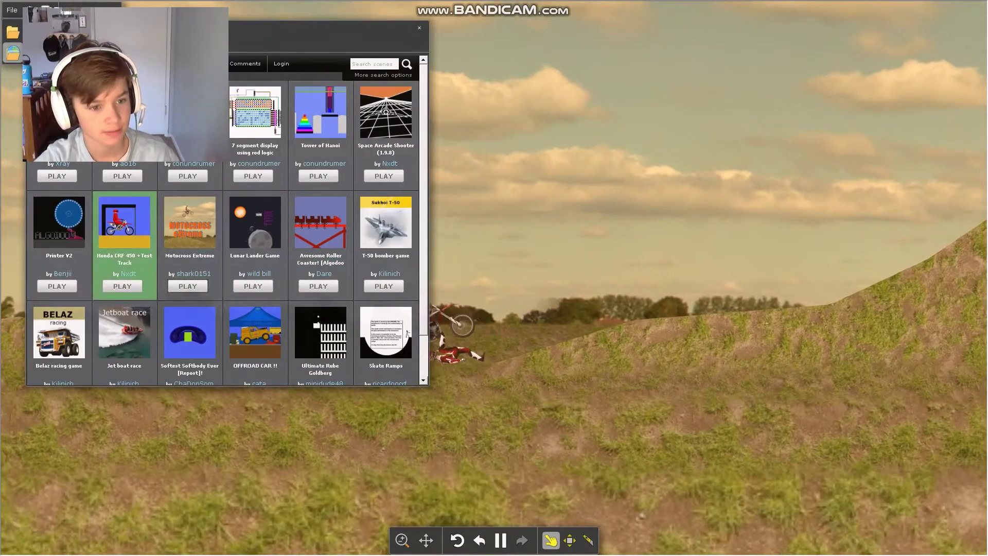
pyautogui.scroll(-1, 189, 325)
pyautogui.scroll(1, 189, 324)
# Step: Switch the scene browser from the Popular listing to Most Downloaded
pyautogui.click(197, 64)
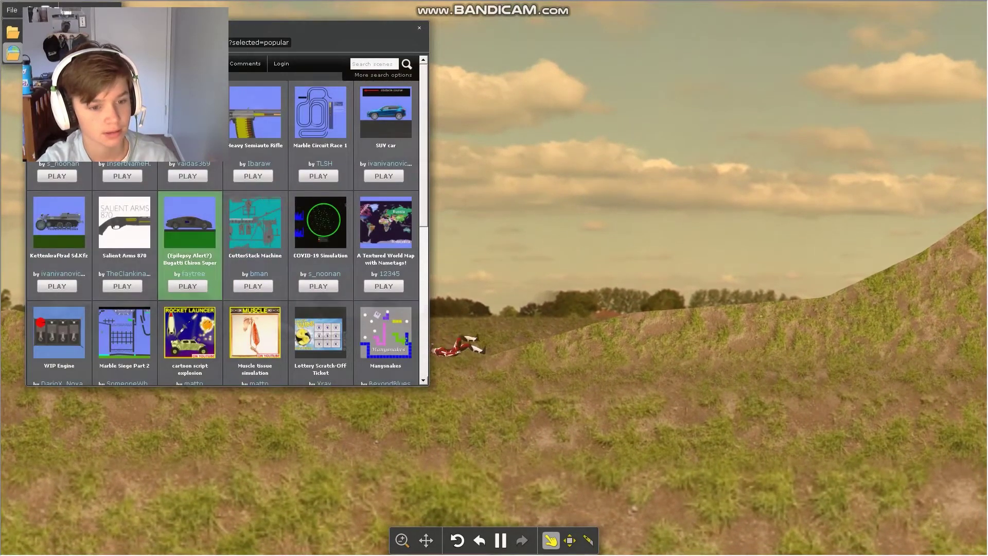
pyautogui.scroll(-4, 224, 232)
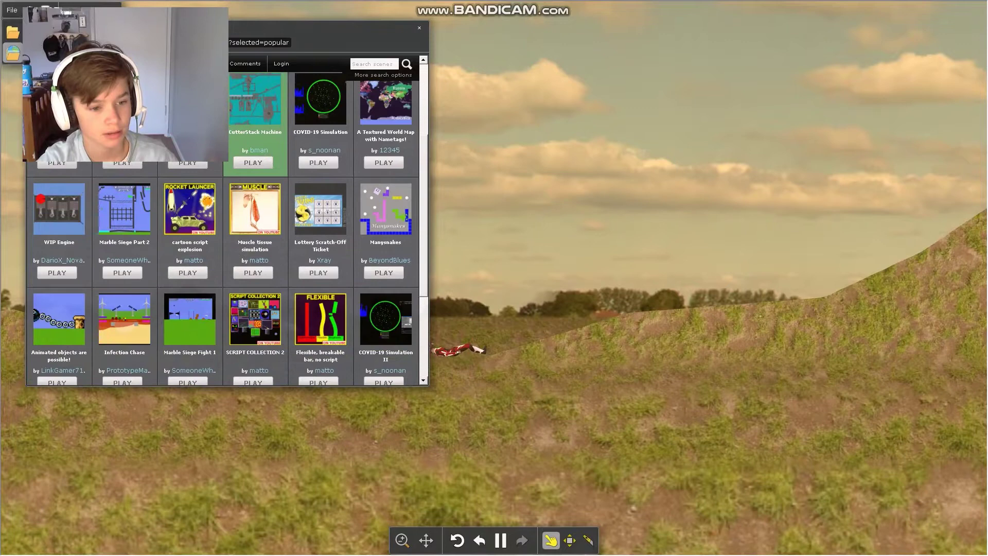
pyautogui.scroll(3, 255, 340)
pyautogui.scroll(1, 255, 340)
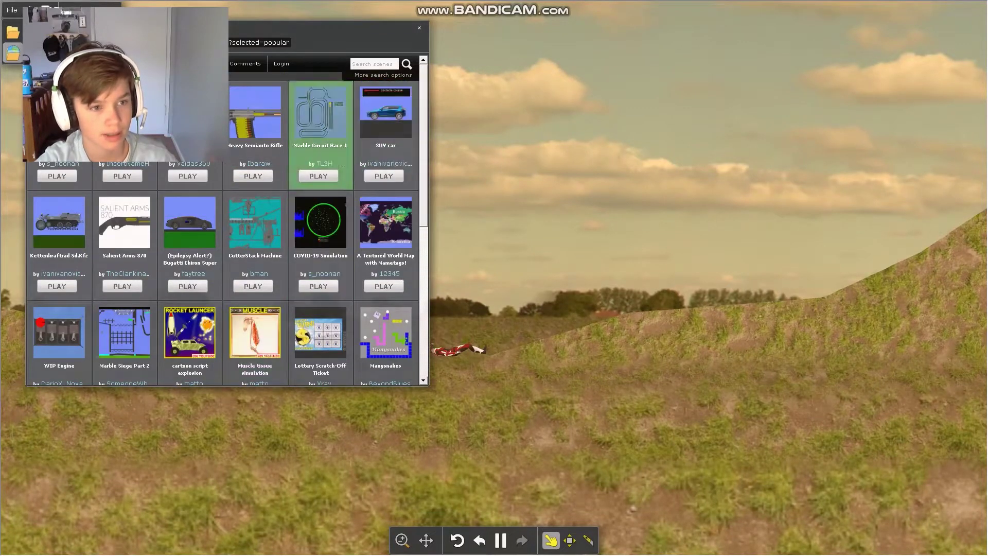
pyautogui.click(210, 63)
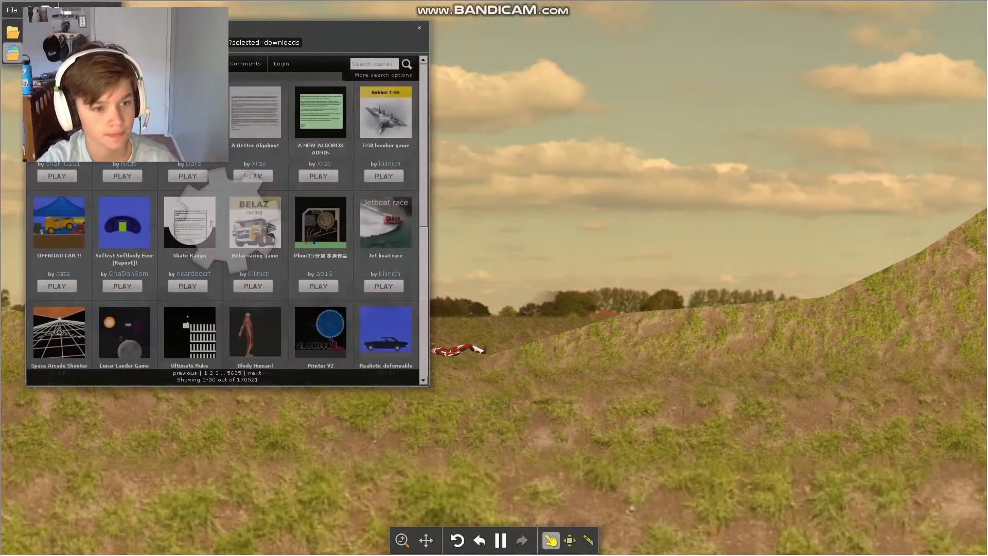
pyautogui.scroll(-2, 211, 224)
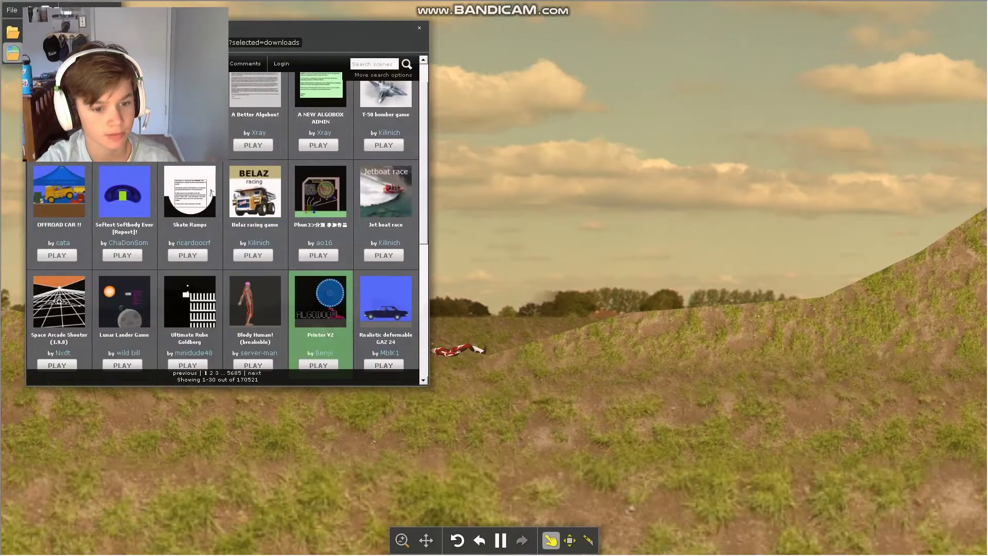
# Step: Load the Realistic deformable GAZ 24 scene, dismiss its description, and start the simulation
pyautogui.click(384, 335)
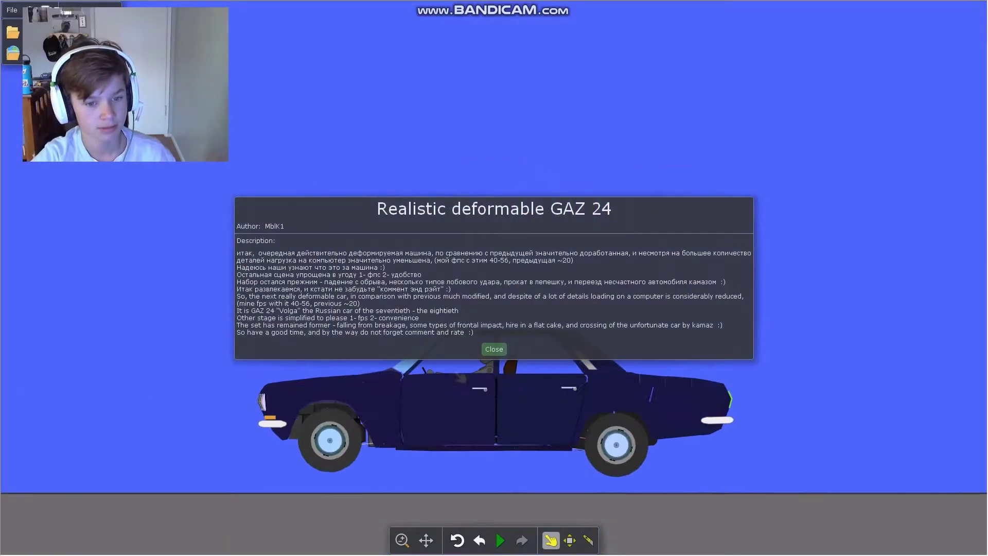
pyautogui.click(493, 349)
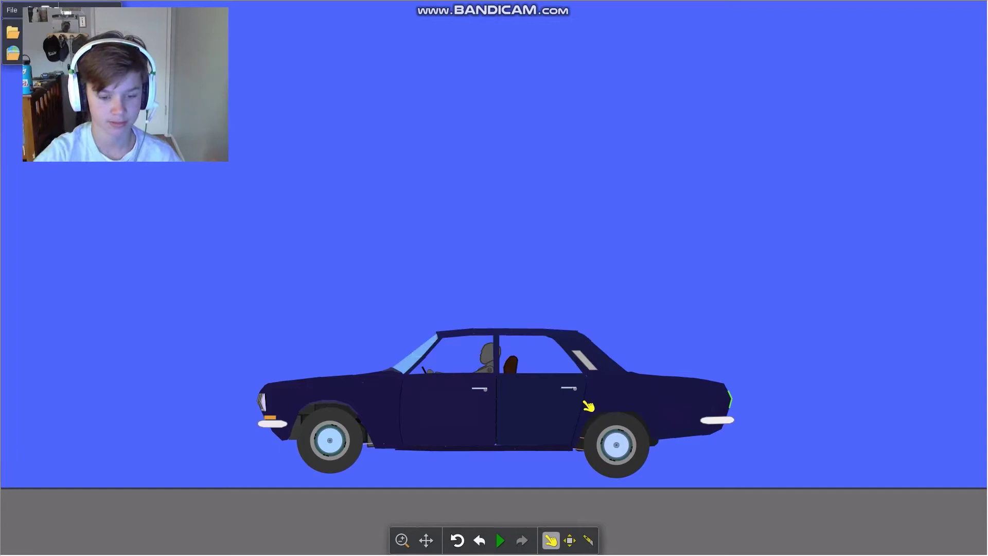
pyautogui.click(500, 541)
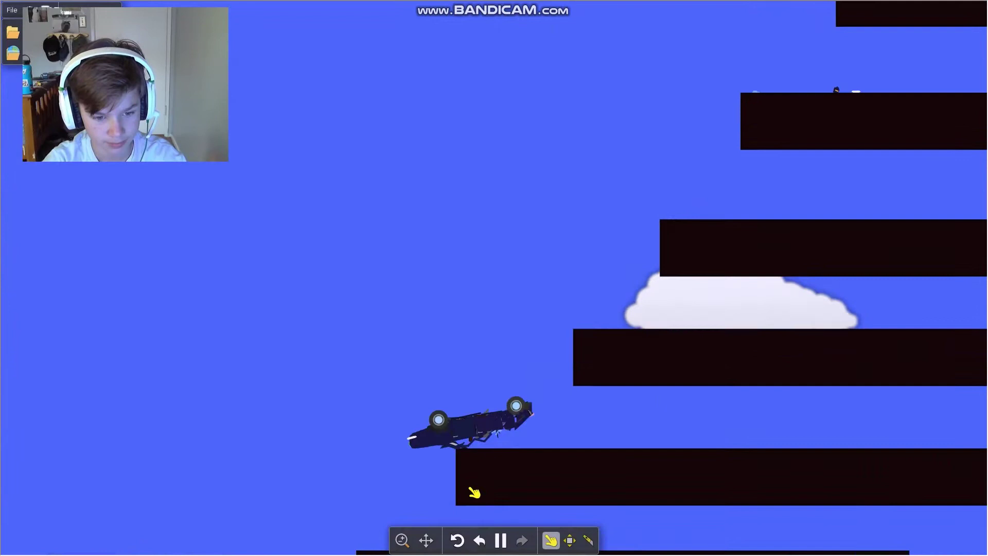
# Step: Rewind to the upright car, pause, then resume so it crashes into the boxes
pyautogui.click(478, 539)
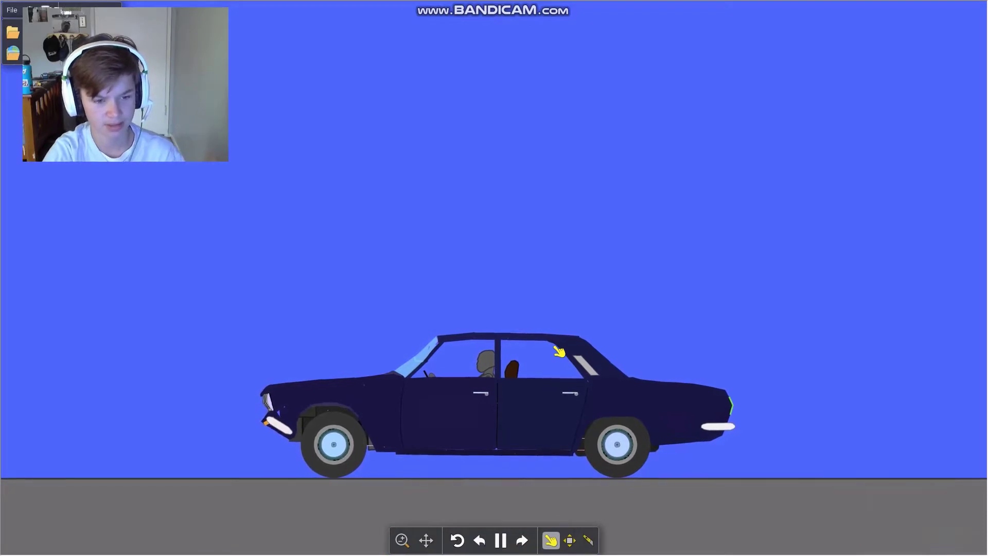
pyautogui.scroll(-3, 559, 352)
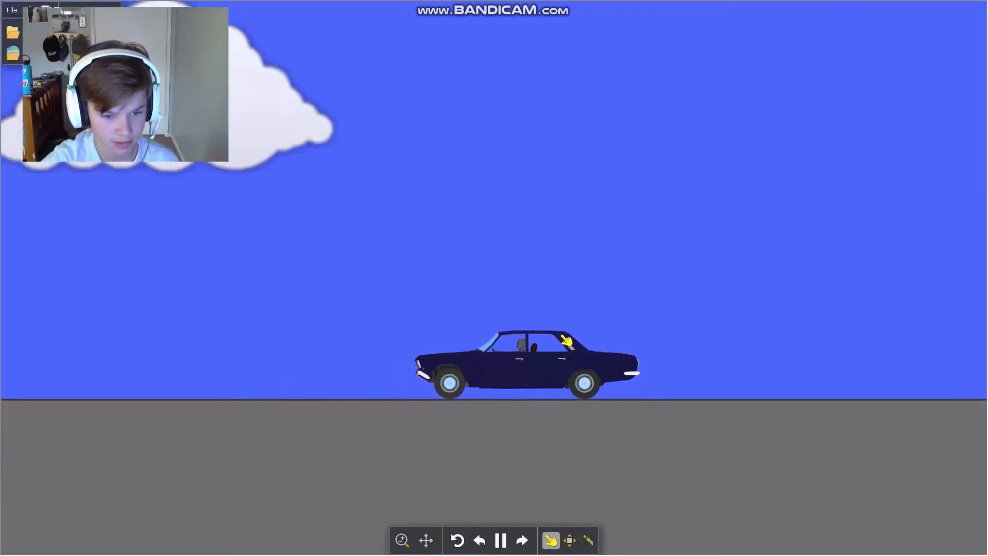
pyautogui.scroll(-2, 563, 342)
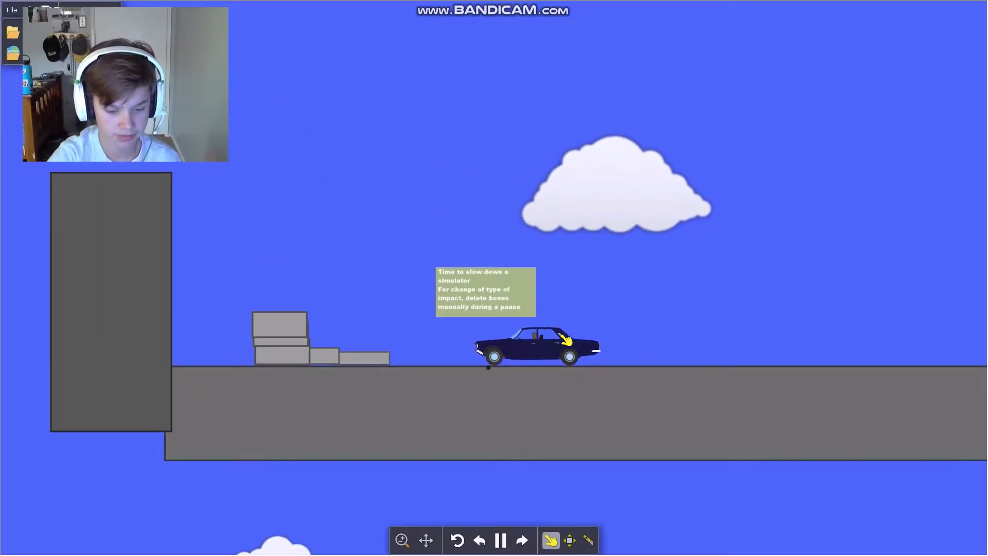
pyautogui.press('space')
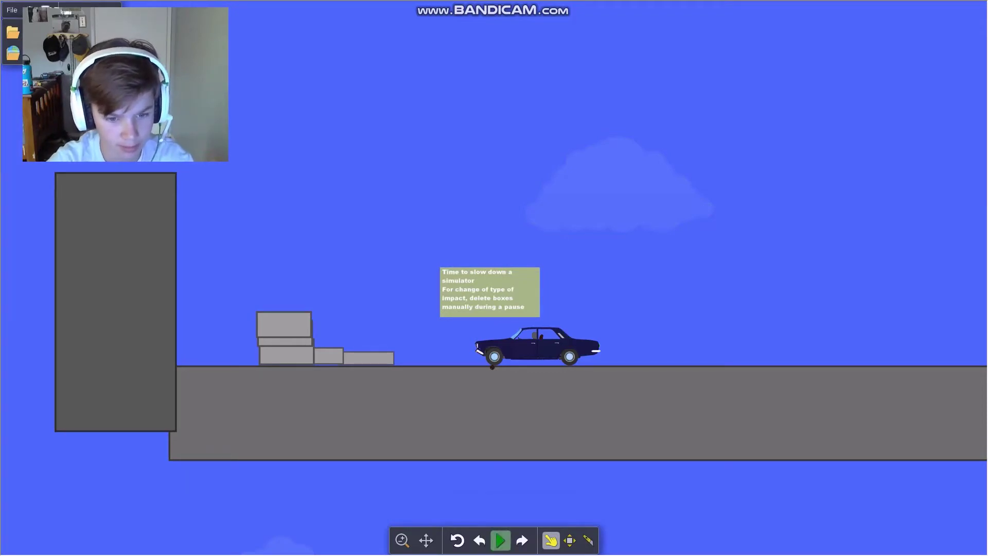
pyautogui.click(501, 540)
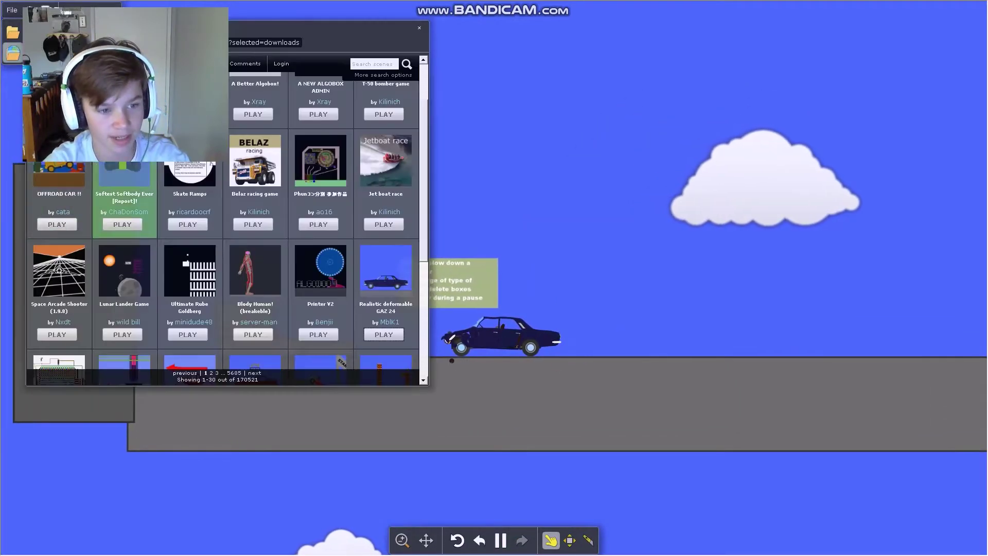
pyautogui.scroll(-2, 190, 193)
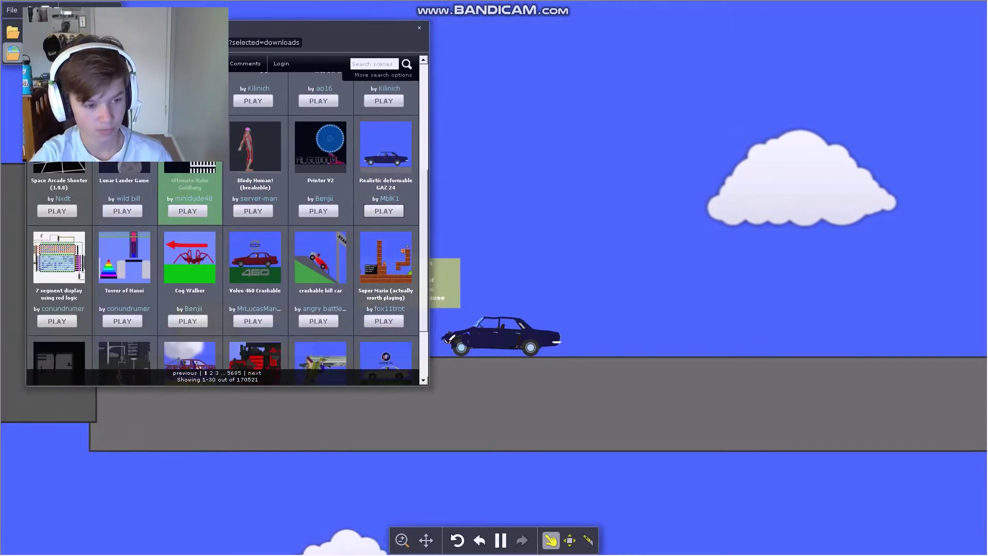
pyautogui.scroll(-1, 189, 193)
pyautogui.scroll(-1, 255, 301)
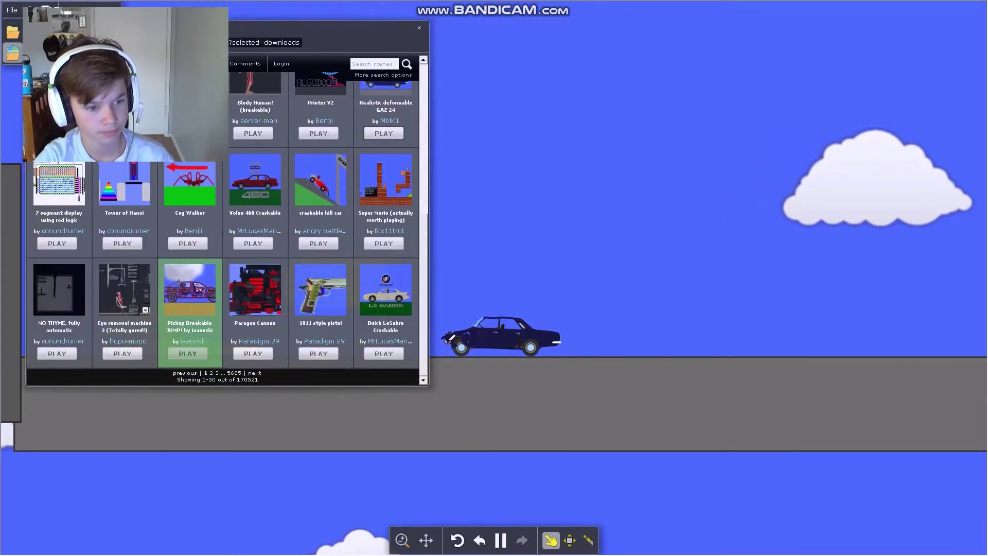
pyautogui.scroll(3, 210, 225)
pyautogui.scroll(2, 211, 224)
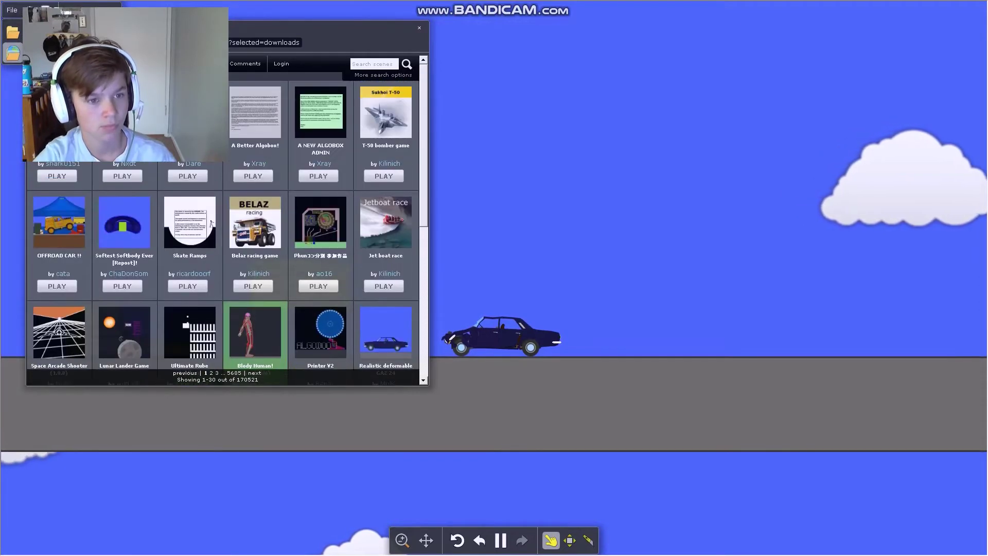
# Step: Load Awesome Roller Coaster, dismiss its description, and launch the train with S
pyautogui.click(211, 223)
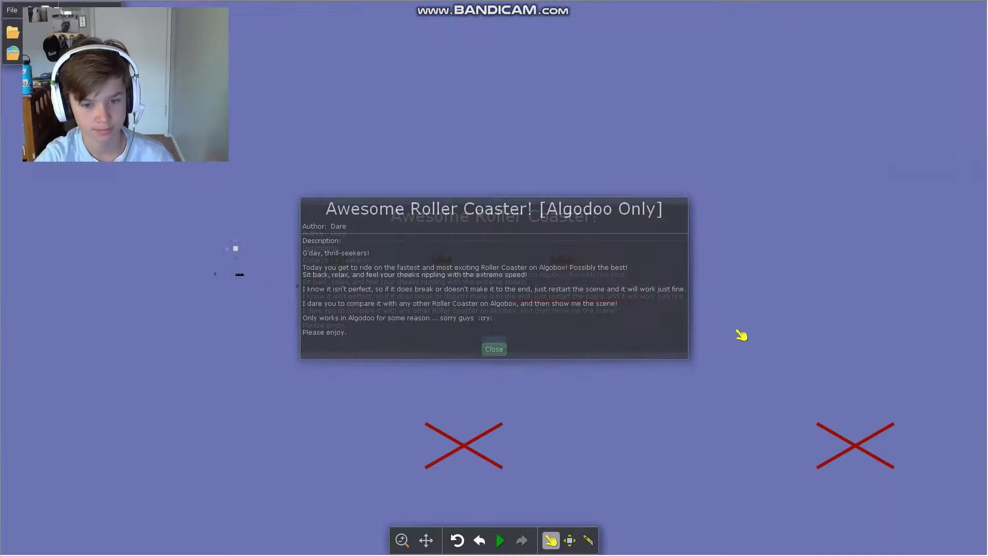
pyautogui.click(714, 420)
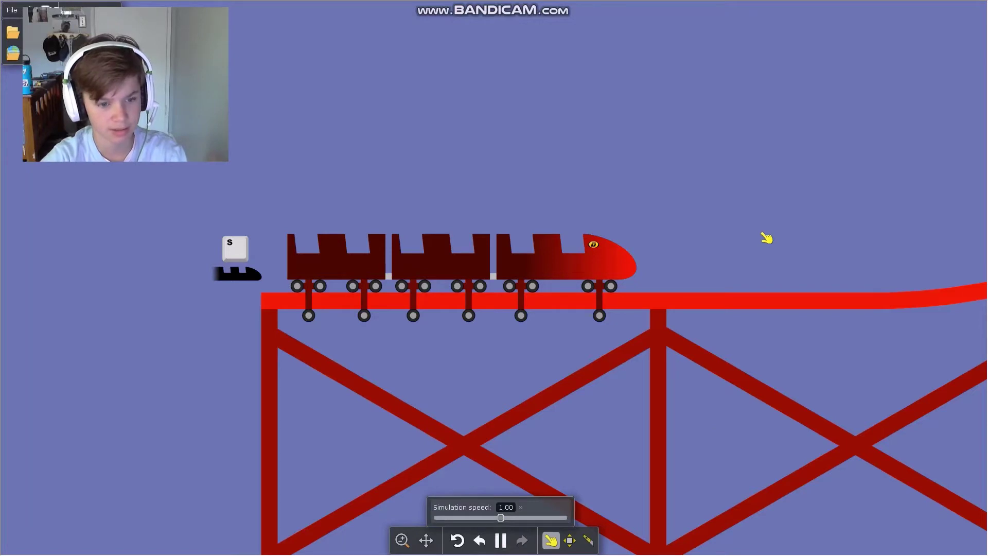
pyautogui.press('s')
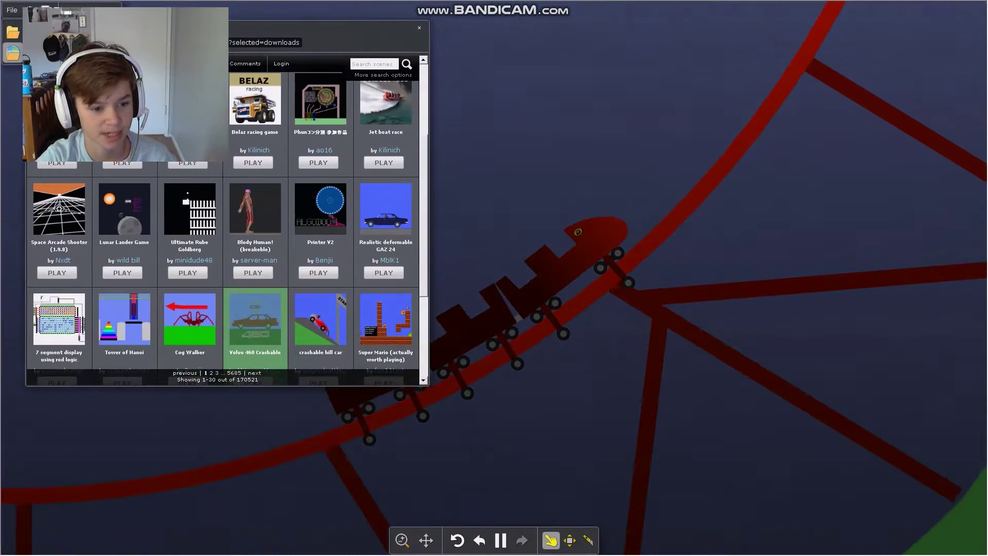
pyautogui.scroll(-3, 254, 325)
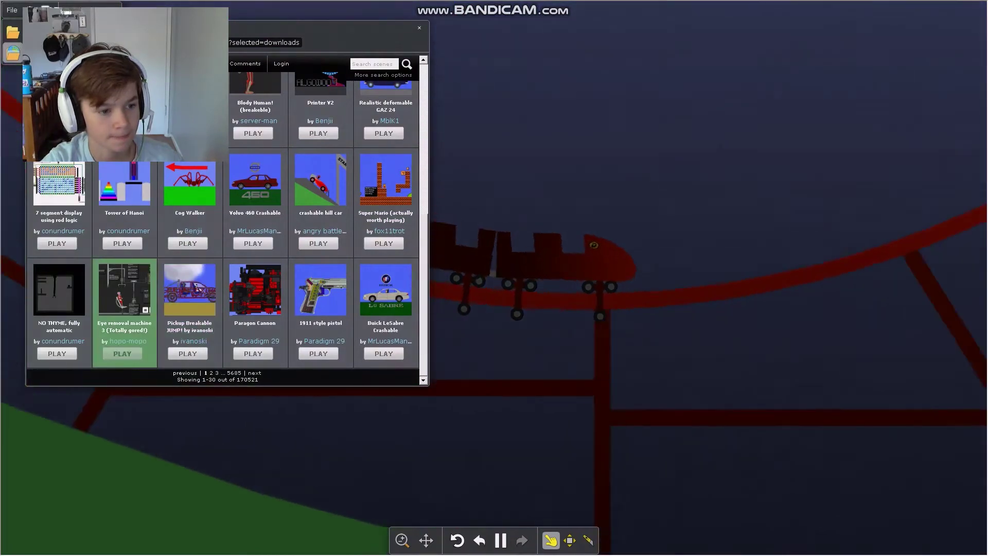
pyautogui.scroll(2, 124, 309)
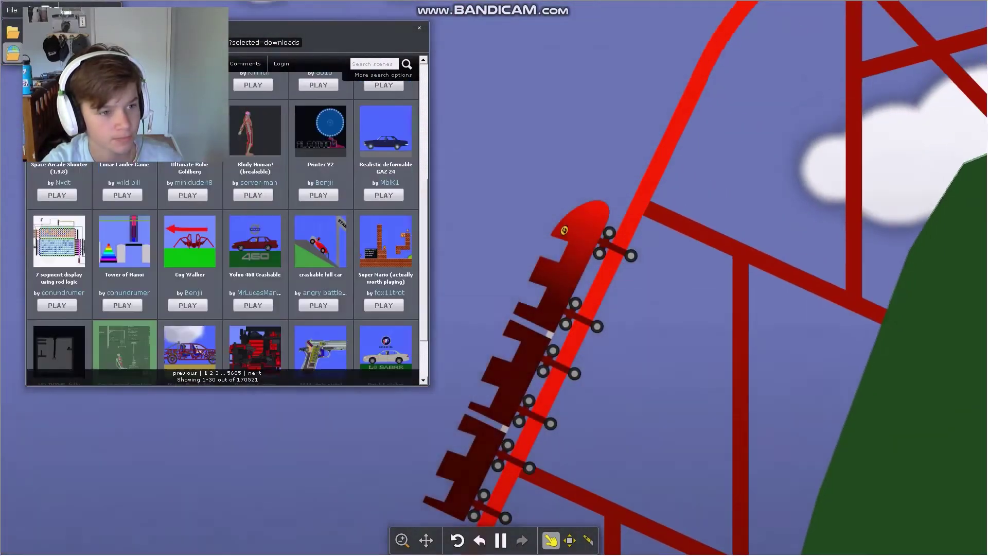
pyautogui.scroll(2, 224, 231)
pyautogui.scroll(2, 225, 232)
pyautogui.scroll(2, 224, 231)
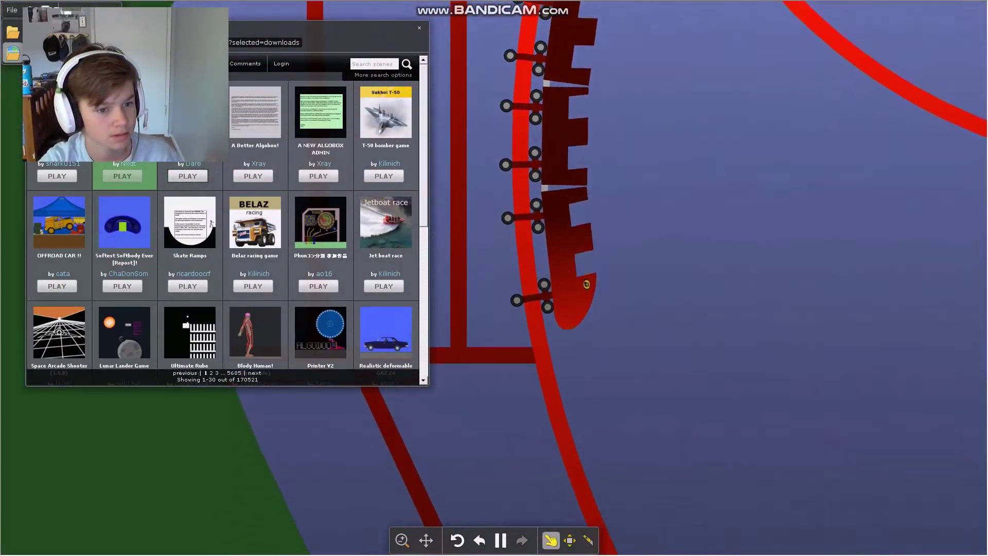
# Step: Load the Honda CRF 450 +Test Track scene from the browser grid
pyautogui.click(123, 176)
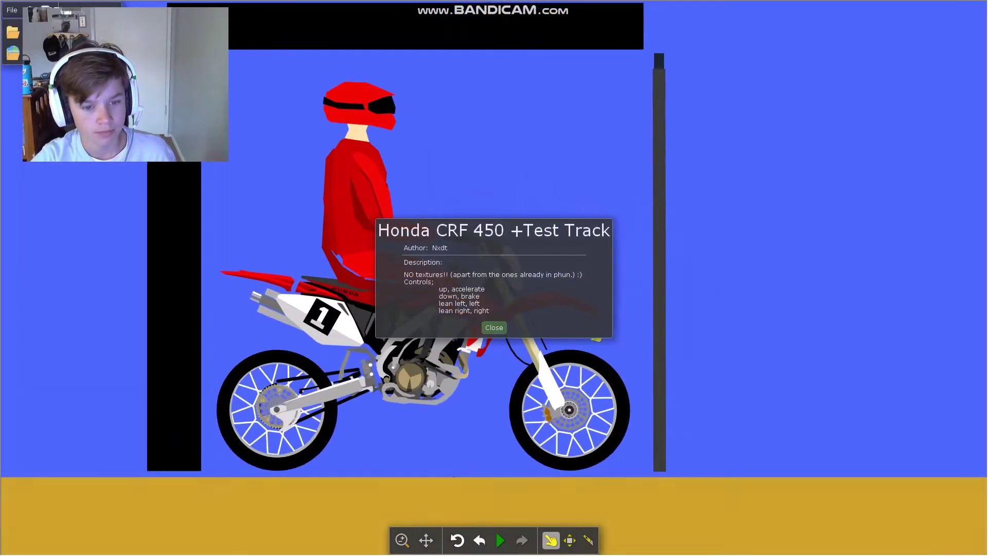
pyautogui.scroll(-5, 494, 309)
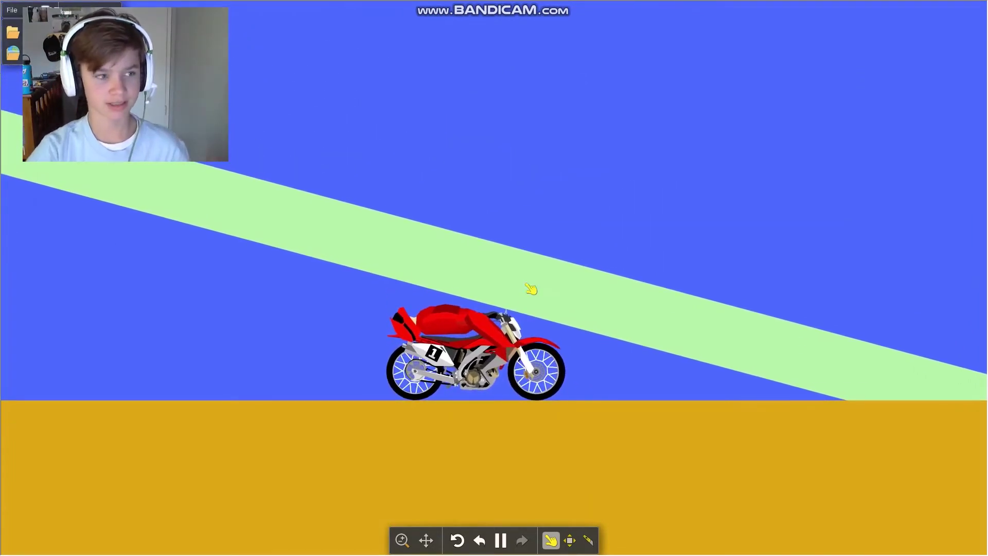
# Step: Reopen the Algobox browser and load the crashable hill car scene
pyautogui.click(13, 52)
pyautogui.scroll(-1, 255, 247)
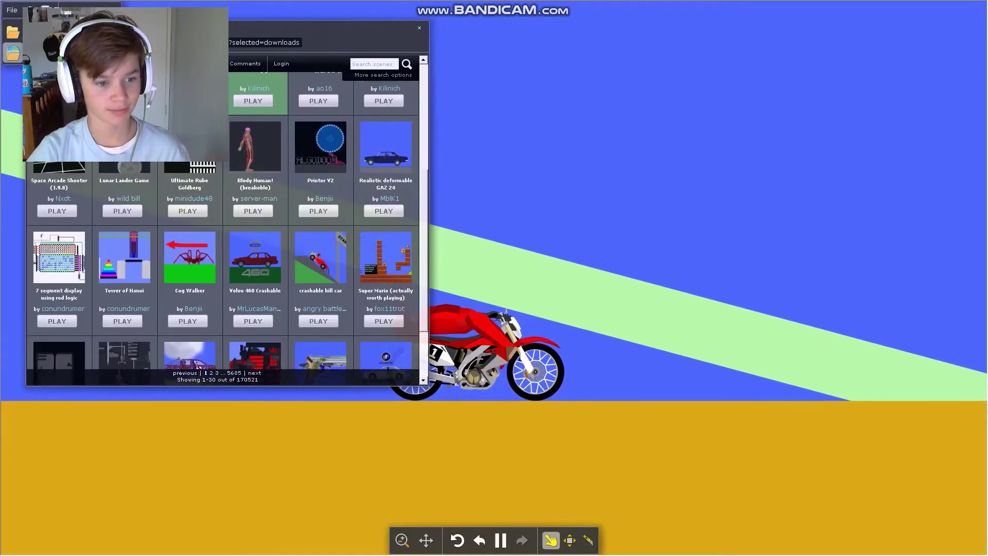
pyautogui.scroll(-1, 255, 247)
pyautogui.scroll(-2, 189, 209)
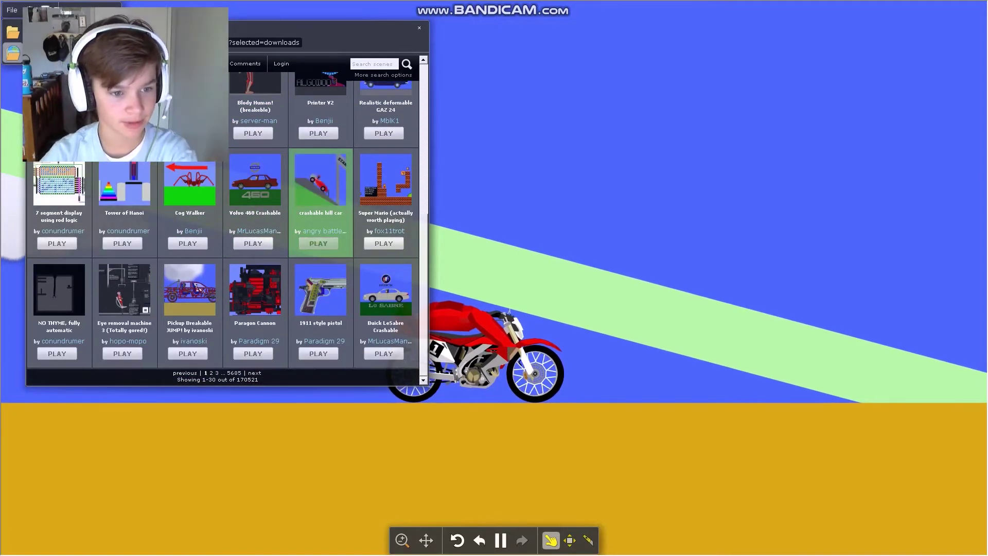
pyautogui.click(318, 243)
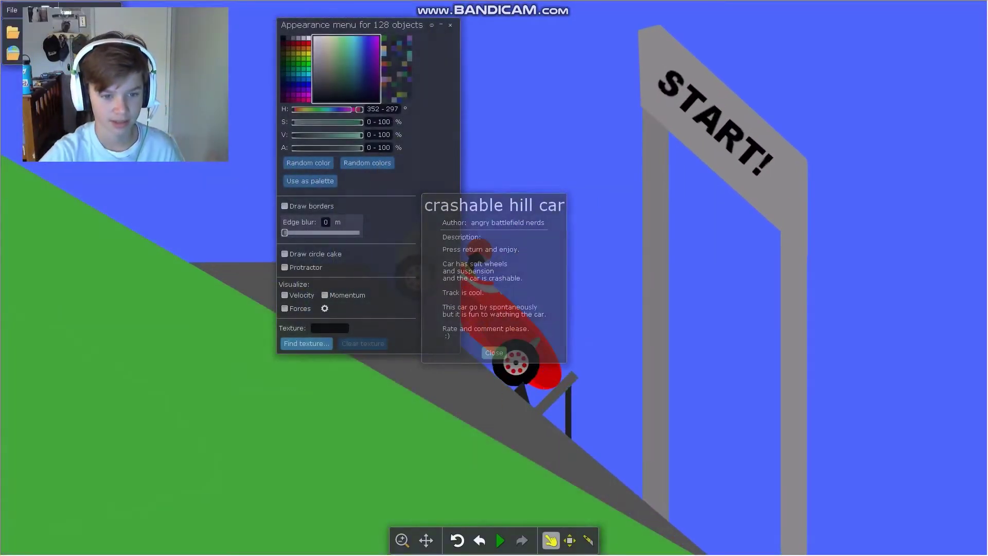
# Step: Collapse the Appearance panel and drag the grey gate bar onto the START sign
pyautogui.click(441, 24)
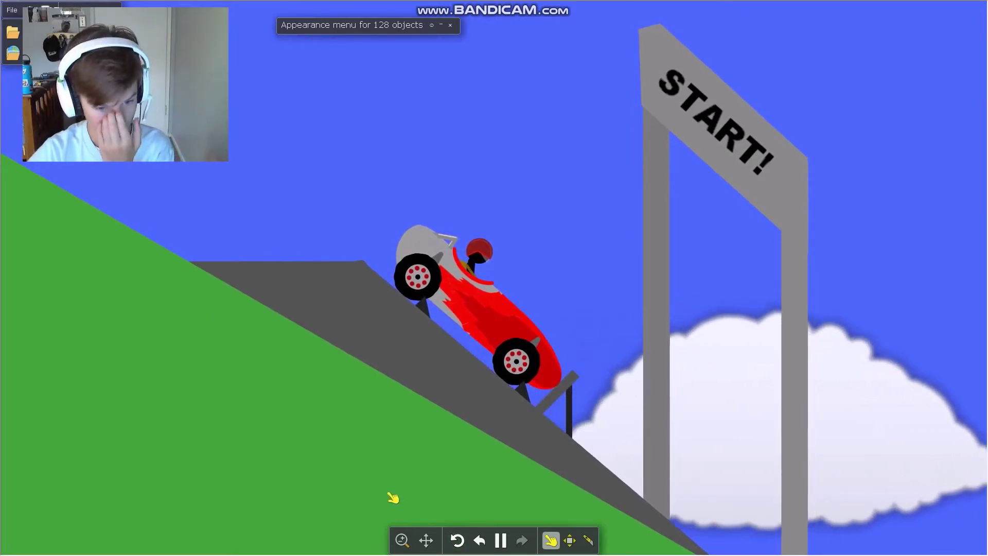
pyautogui.moveTo(589, 382)
pyautogui.mouseDown()
pyautogui.moveTo(624, 336)
pyautogui.moveTo(659, 173)
pyautogui.mouseUp()
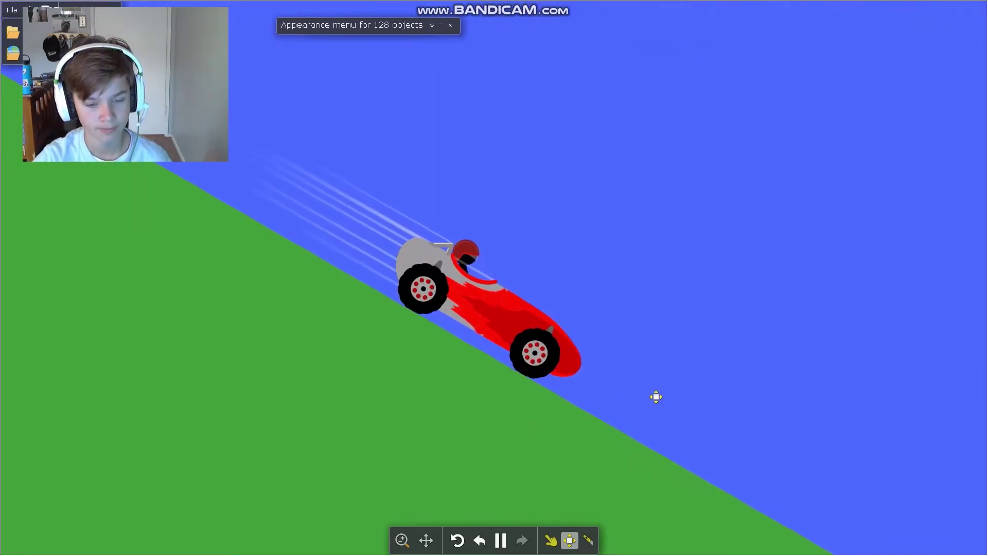
pyautogui.scroll(-3, 656, 398)
pyautogui.scroll(-3, 672, 403)
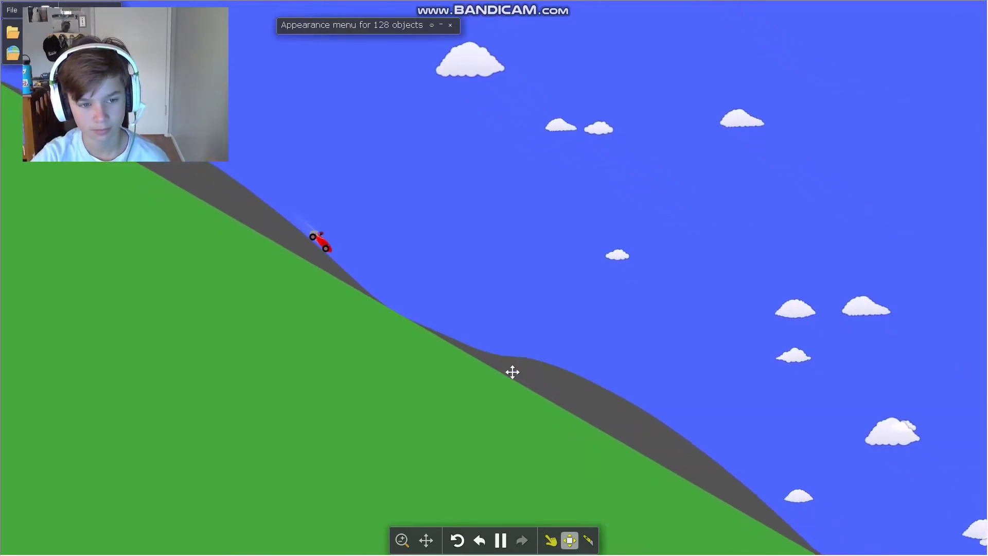
pyautogui.scroll(2, 518, 372)
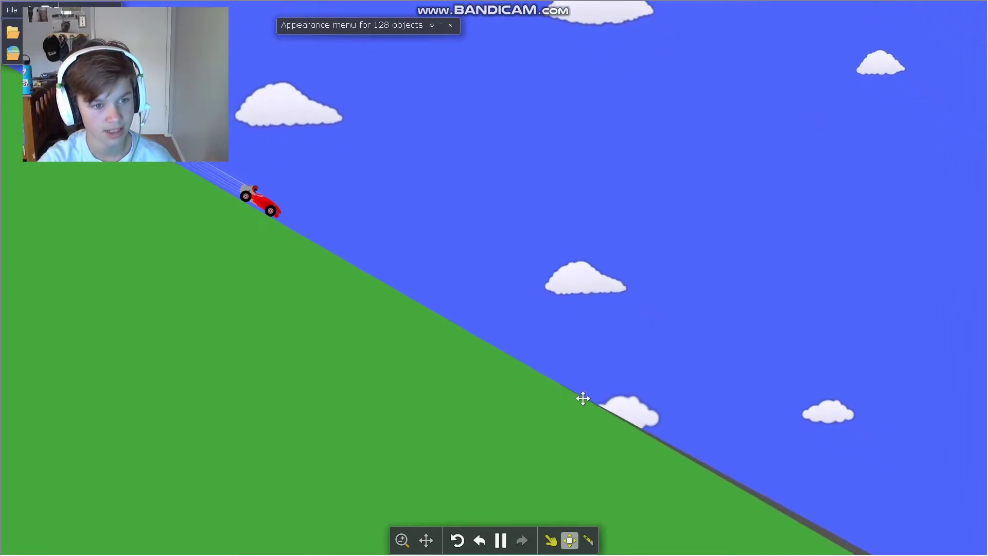
pyautogui.scroll(3, 633, 433)
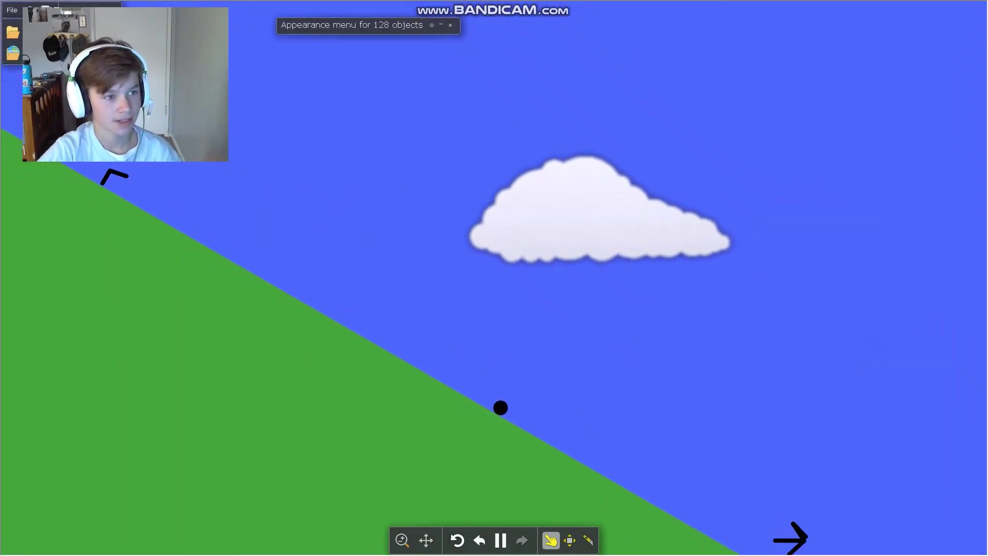
# Step: Reopen the Algobox scene browser after the hill car crashes
pyautogui.click(12, 53)
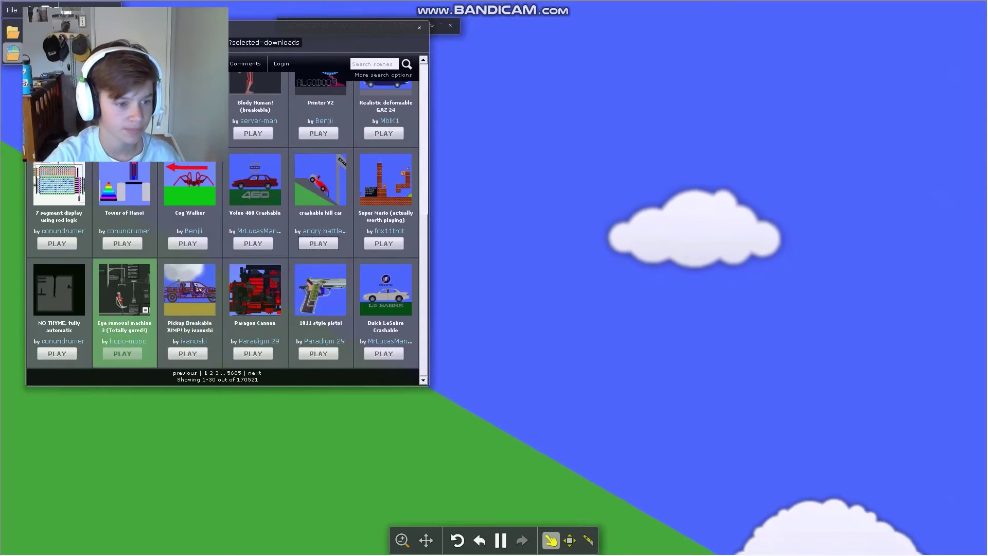
pyautogui.scroll(2, 116, 301)
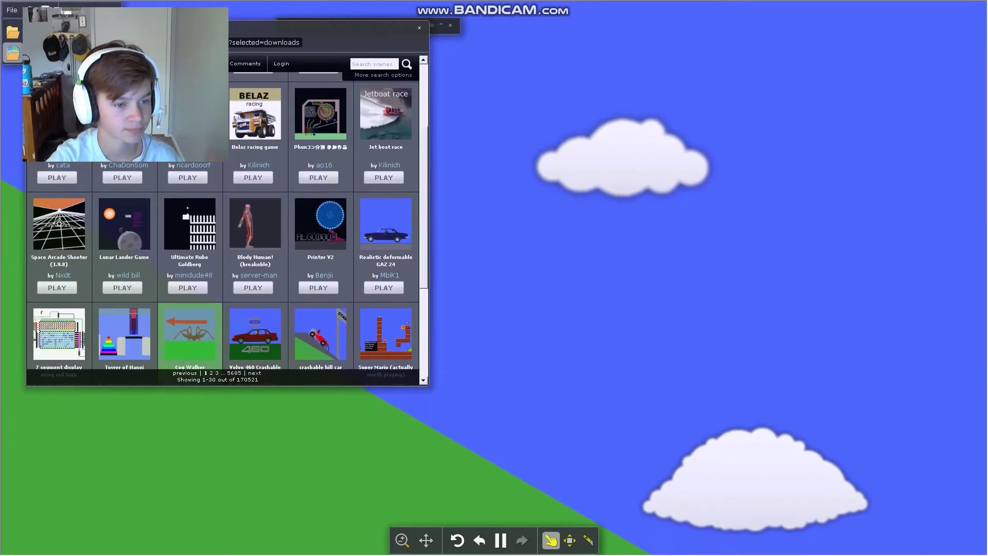
pyautogui.scroll(3, 178, 308)
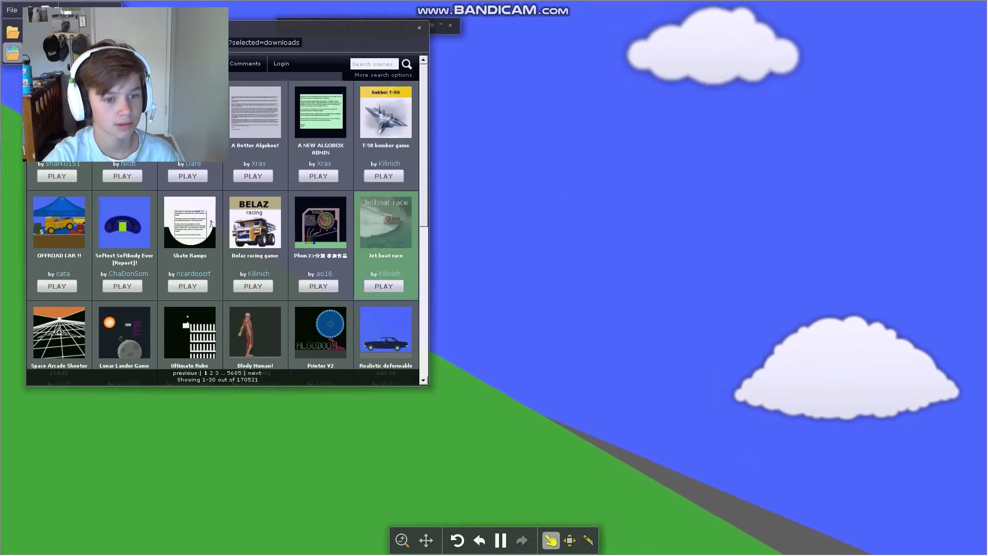
# Step: Show Popular scenes and load the 1977 Chevrolet Vega Cosworth scene
pyautogui.click(178, 63)
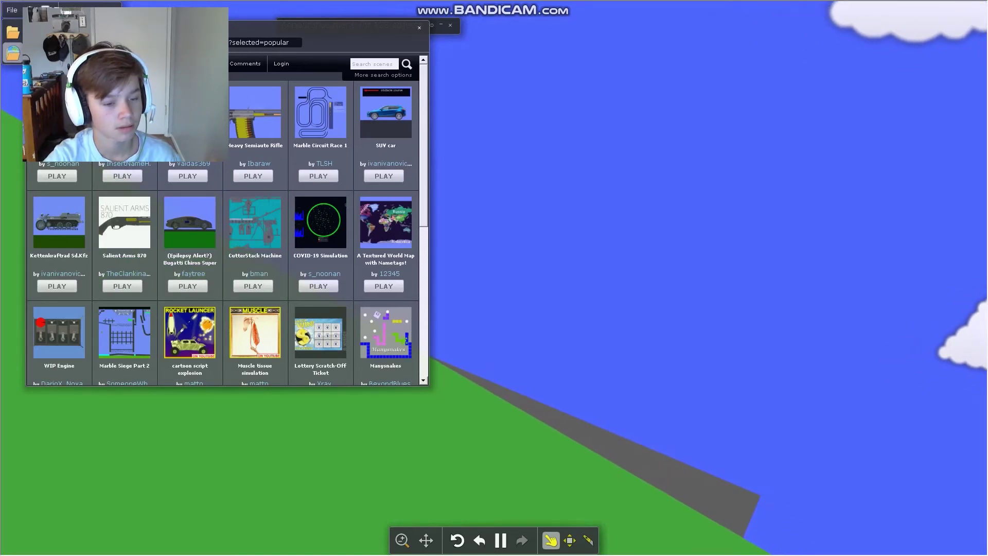
pyautogui.scroll(-2, 386, 231)
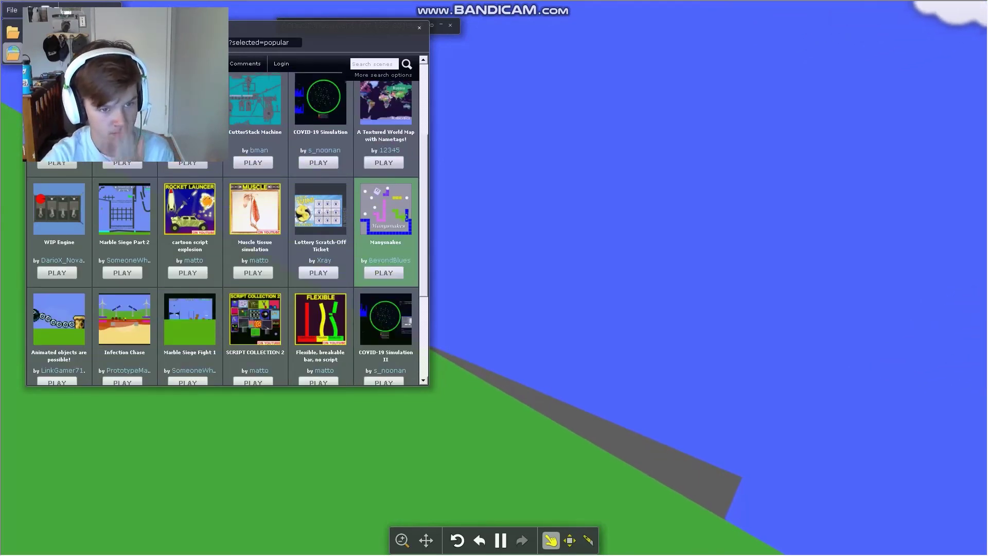
pyautogui.scroll(2, 386, 232)
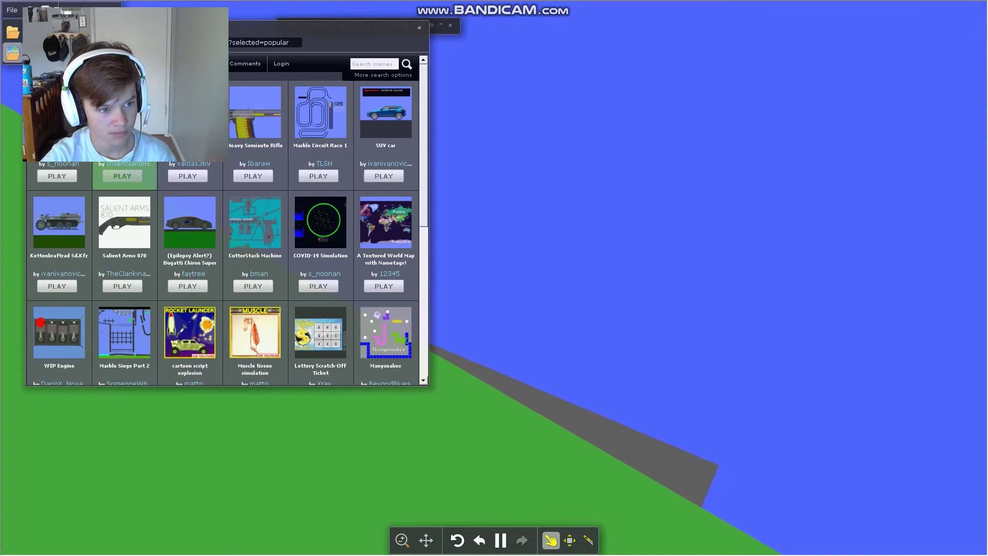
pyautogui.click(123, 176)
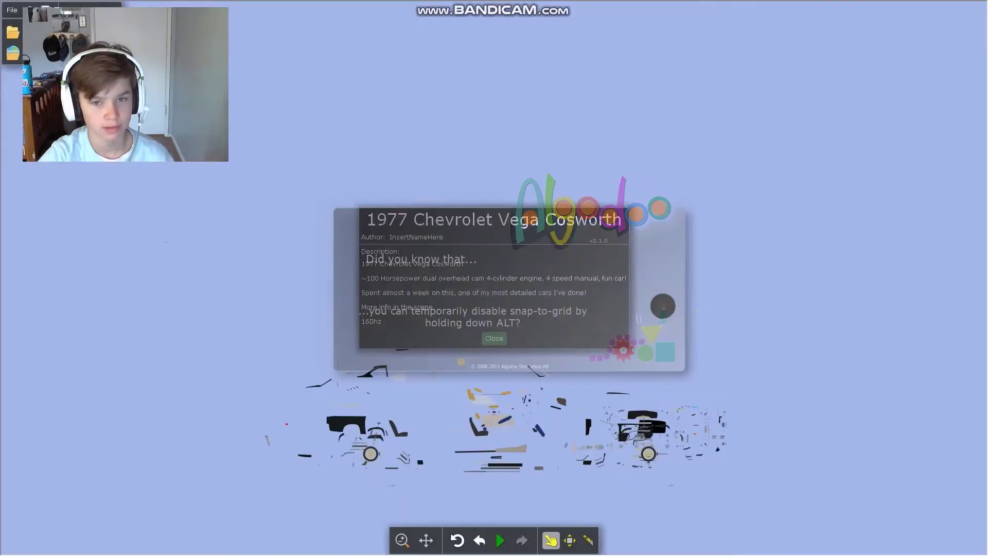
# Step: Dismiss the Chevrolet Vega description and start the simulation
pyautogui.click(495, 338)
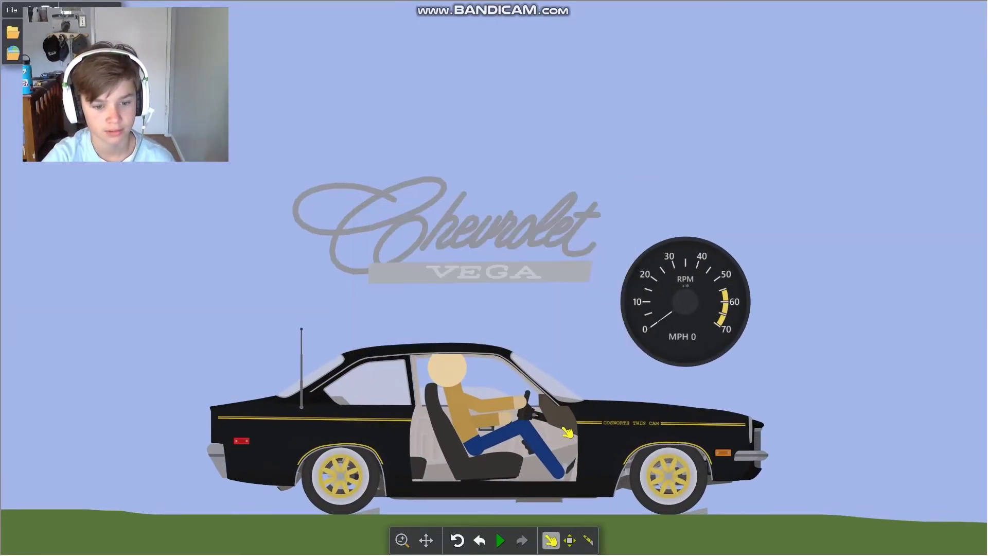
pyautogui.click(500, 540)
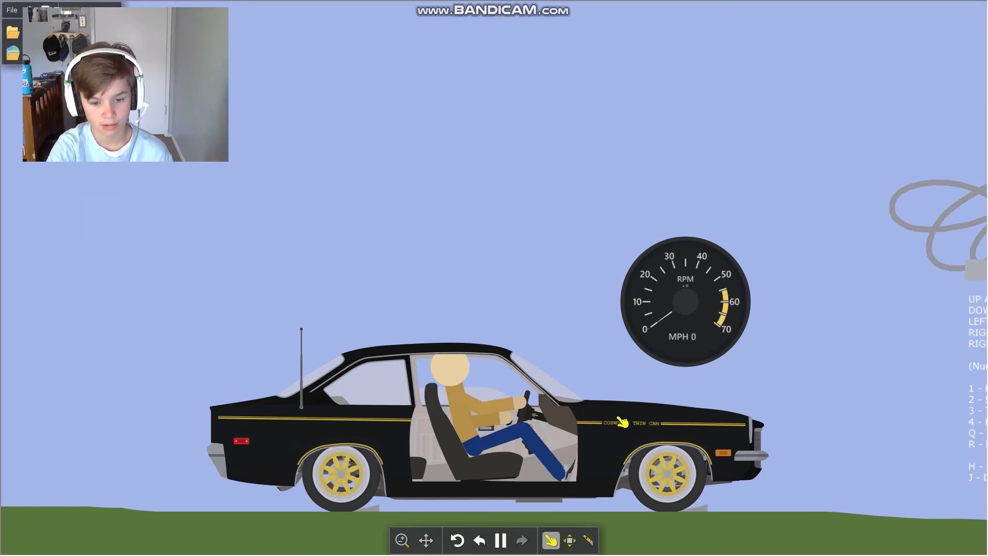
# Step: Accelerate the Chevrolet Vega to about 68 mph, then drag it to flip and fling it airborne
pyautogui.press('Up')
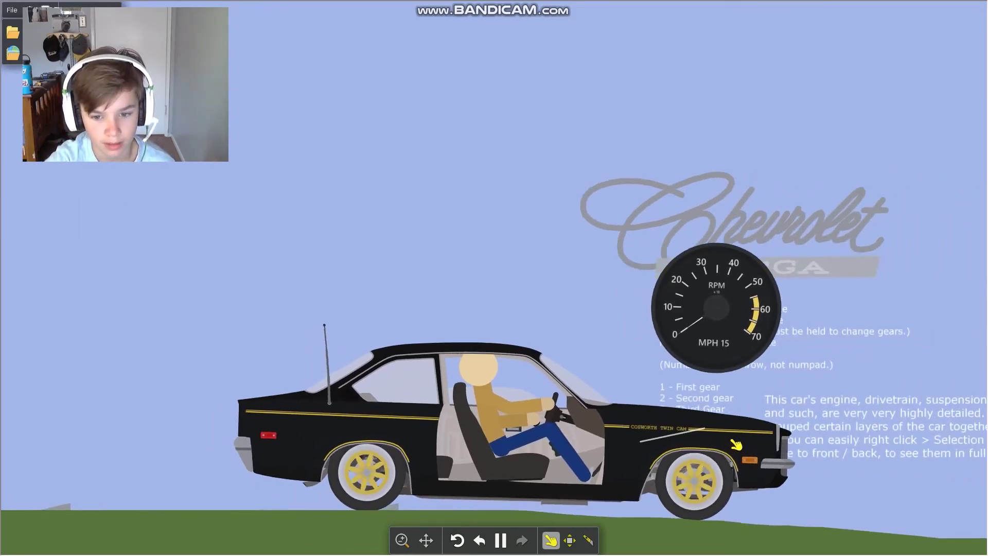
pyautogui.moveTo(757, 458); pyautogui.dragTo(923, 472)
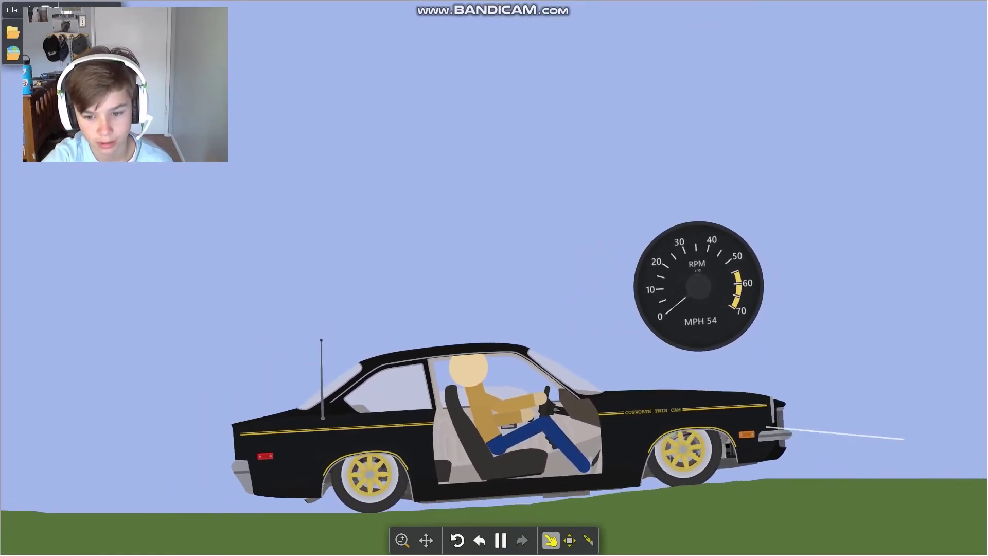
pyautogui.moveTo(924, 471); pyautogui.dragTo(885, 425)
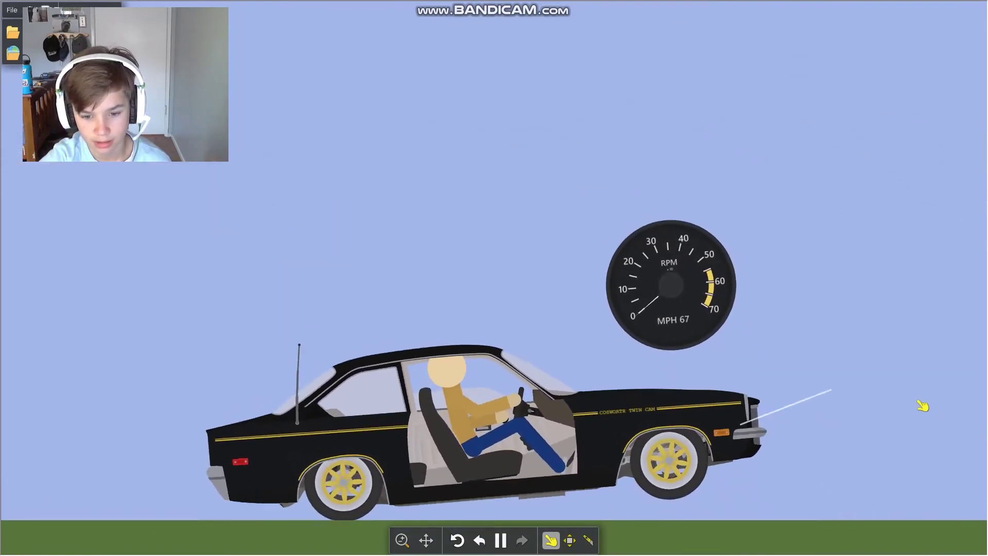
pyautogui.moveTo(884, 426); pyautogui.dragTo(625, 330)
pyautogui.scroll(-5, 626, 330)
pyautogui.scroll(-3, 635, 348)
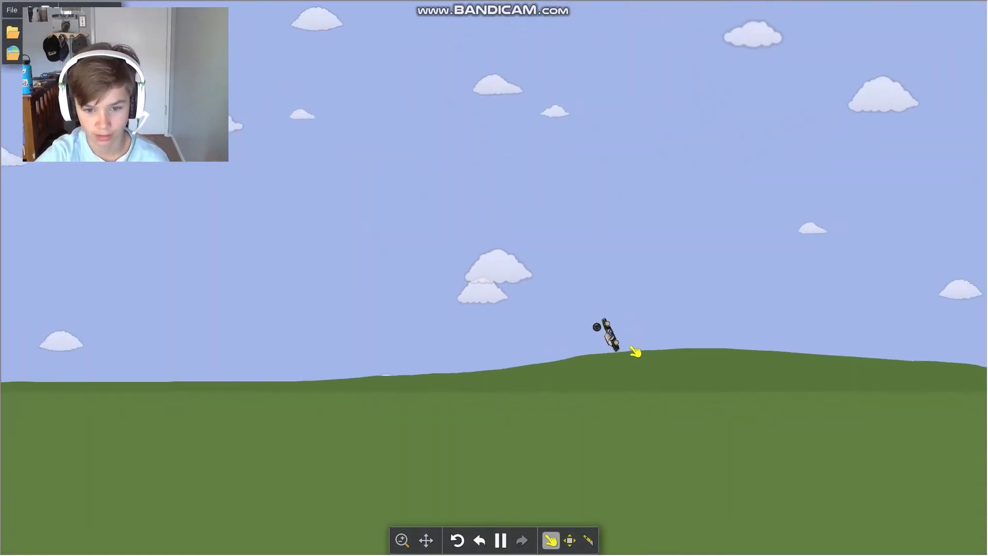
pyautogui.scroll(1, 639, 359)
pyautogui.scroll(2, 603, 344)
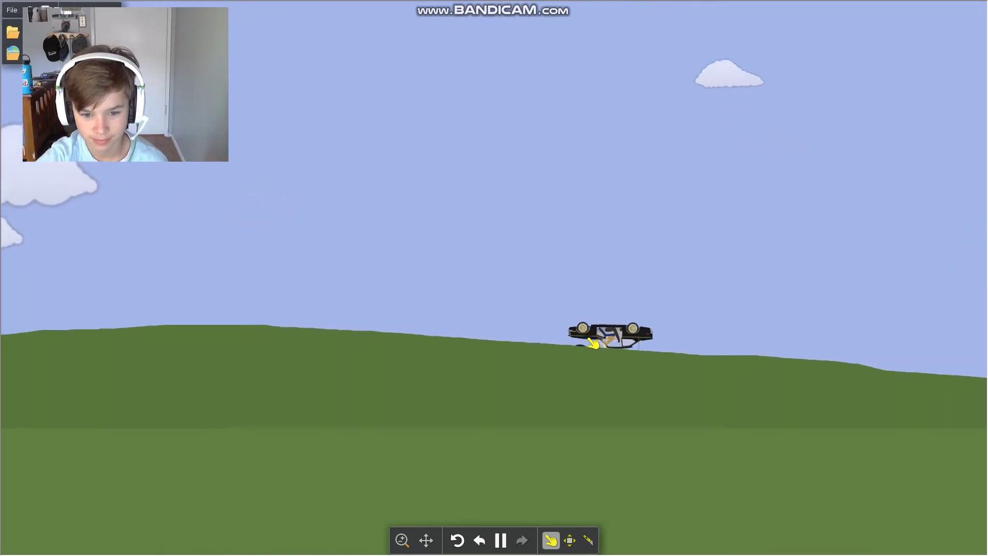
pyautogui.moveTo(639, 317); pyautogui.dragTo(884, 452)
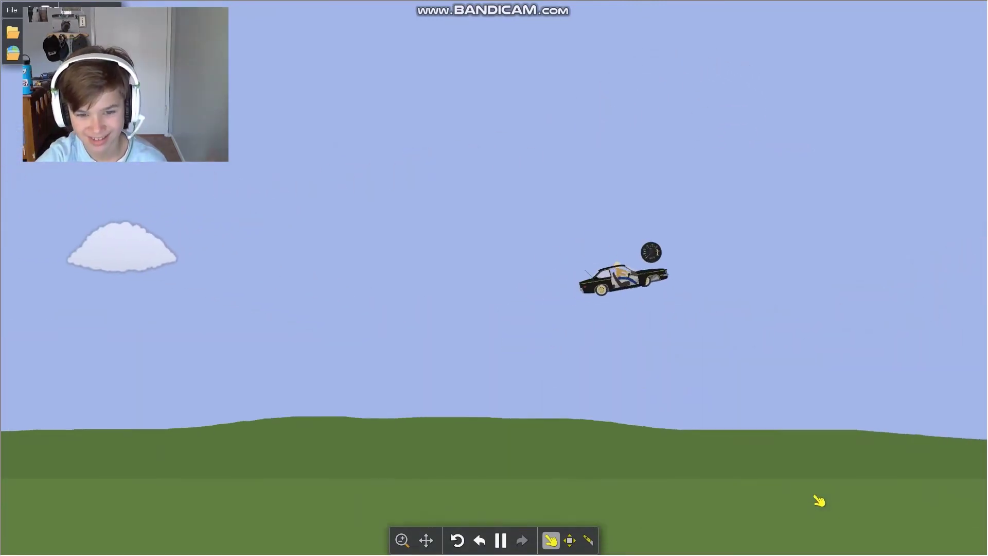